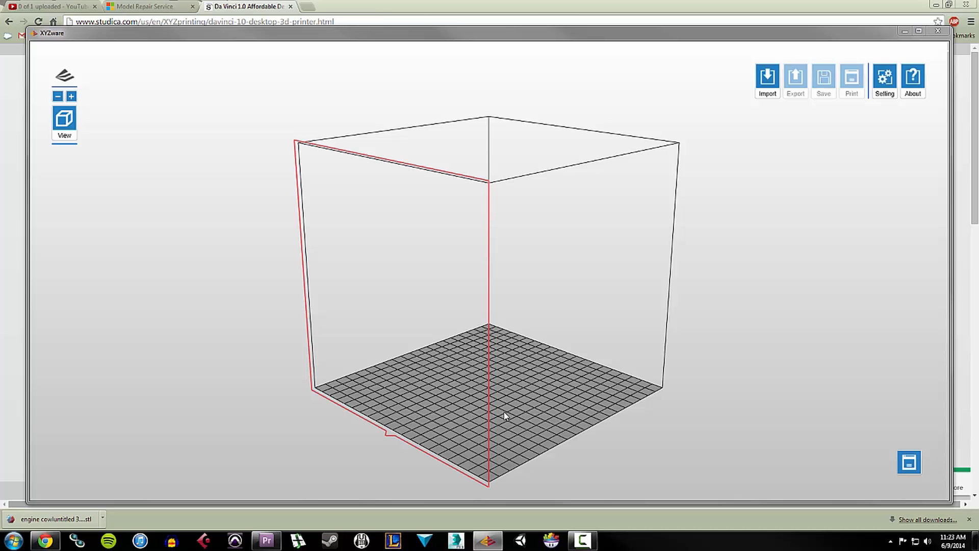
Step: View the enlarged da Vinci 1.0 printer photo on Studica, then switch to the netfabb repair tab
click(3, 309)
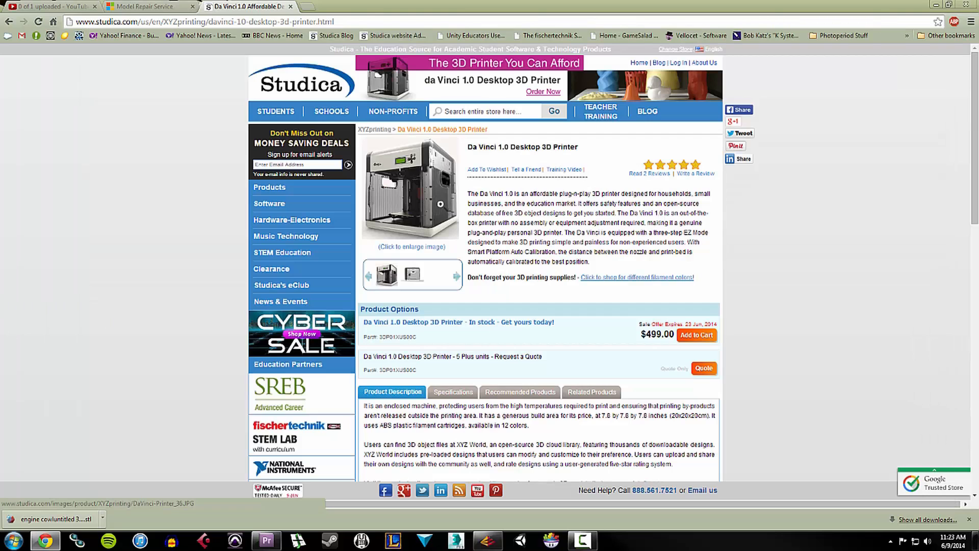
click(445, 216)
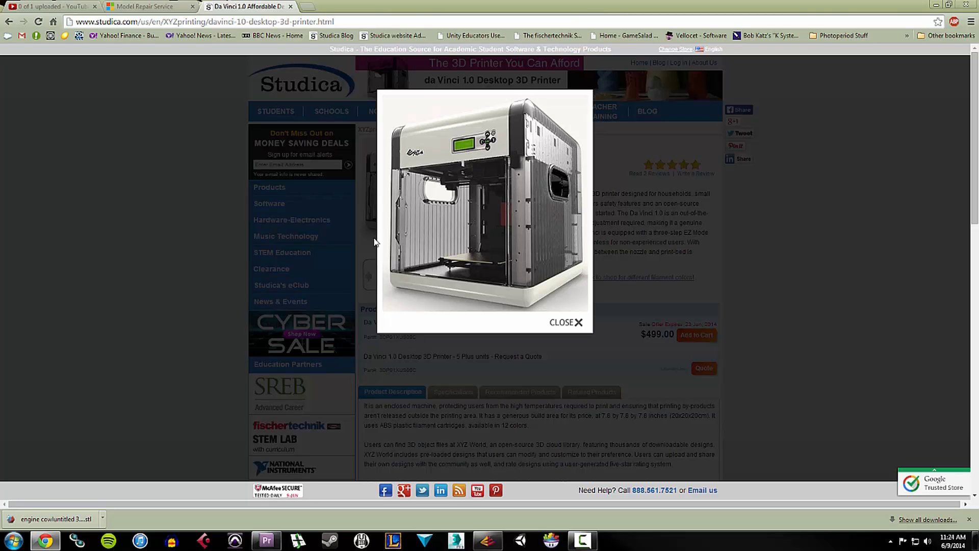
click(631, 234)
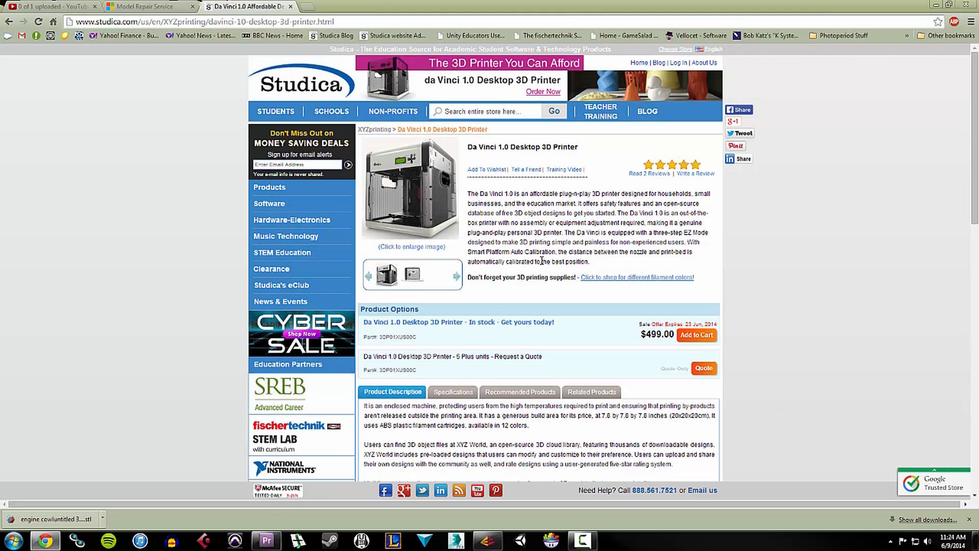
scroll(543, 262, down, 8)
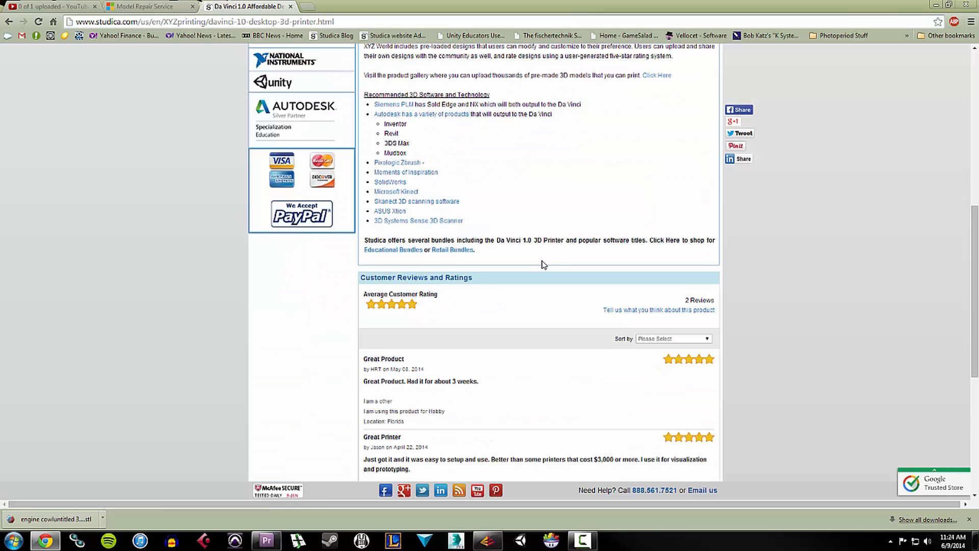
scroll(543, 264, up, 8)
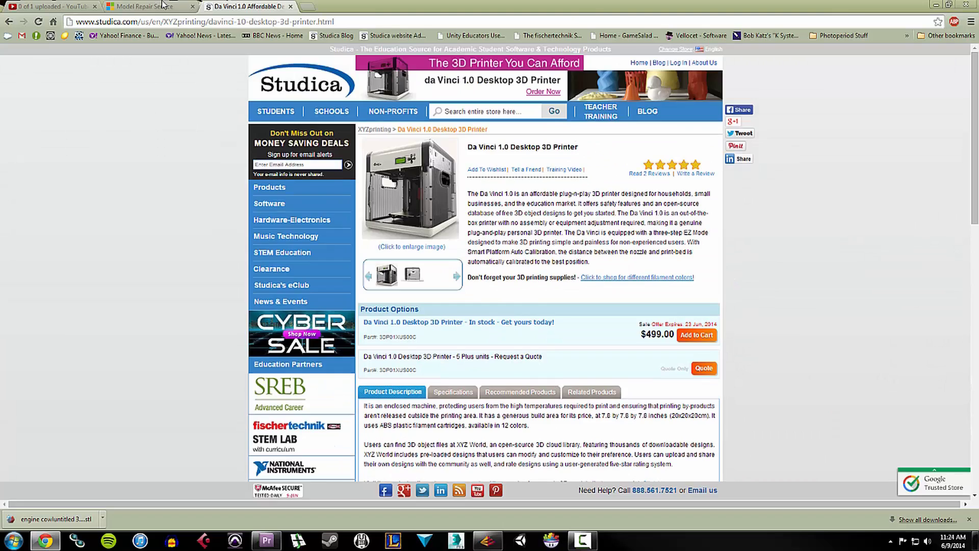
click(162, 5)
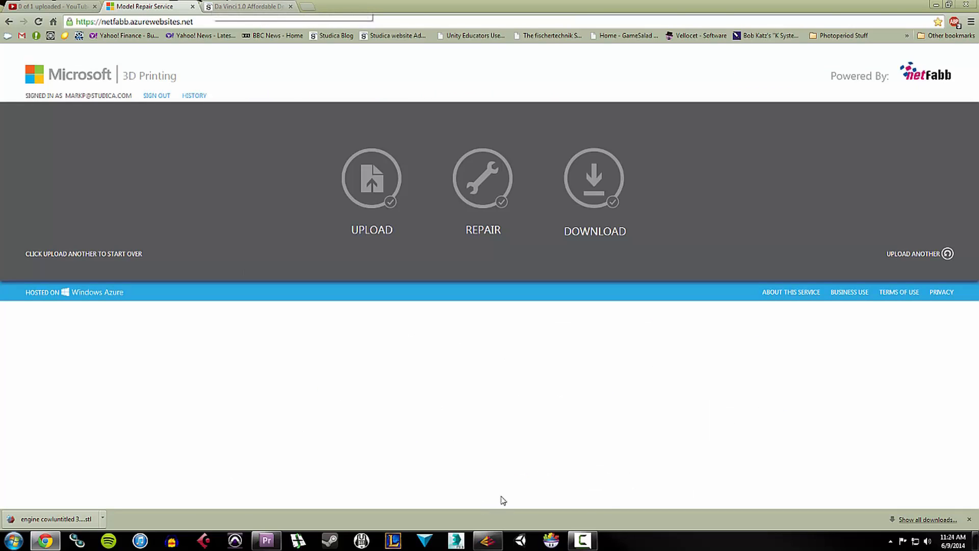
Step: Import engine cowluntitled 3.stl onto the XYZware build plate
click(488, 541)
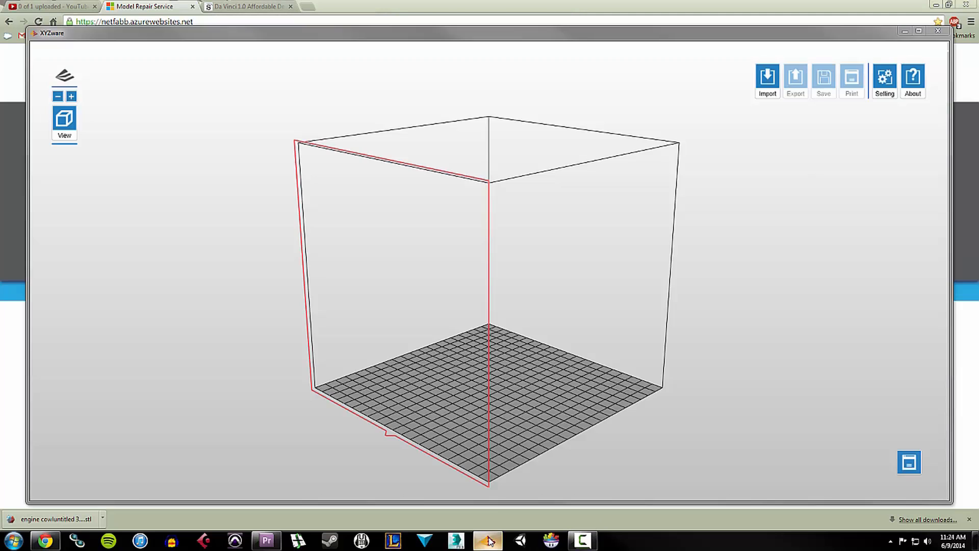
mouse_move(515, 327)
mouse_down()
mouse_move(513, 313)
mouse_move(513, 341)
mouse_move(517, 324)
mouse_up()
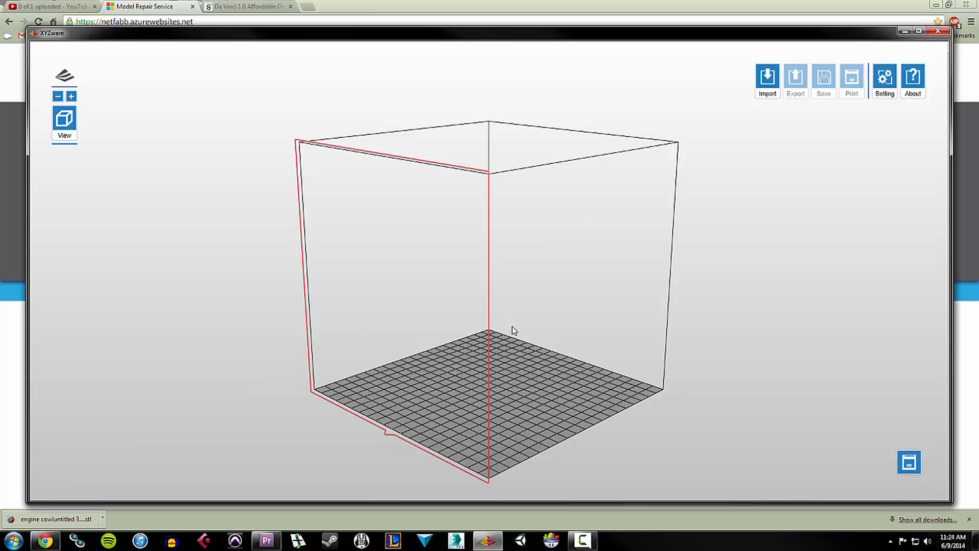
click(768, 77)
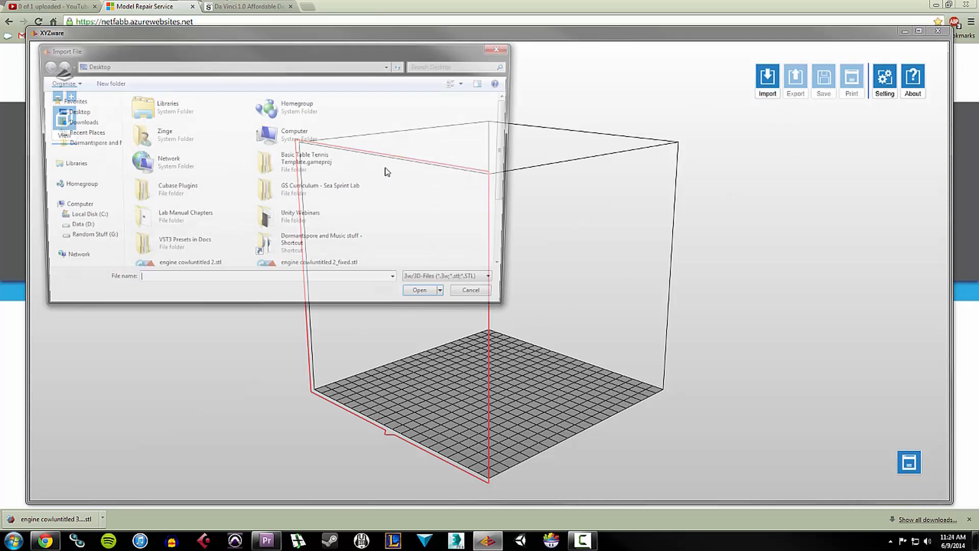
scroll(186, 206, down, 3)
double_click(186, 204)
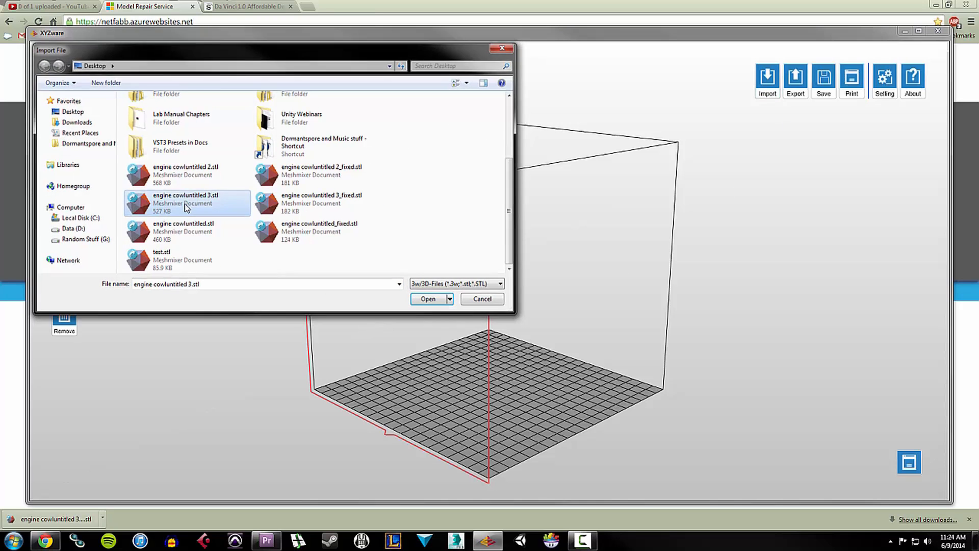
Step: Orbit to a top-down view of the plate and select the propeller model
drag(479, 285, 489, 387)
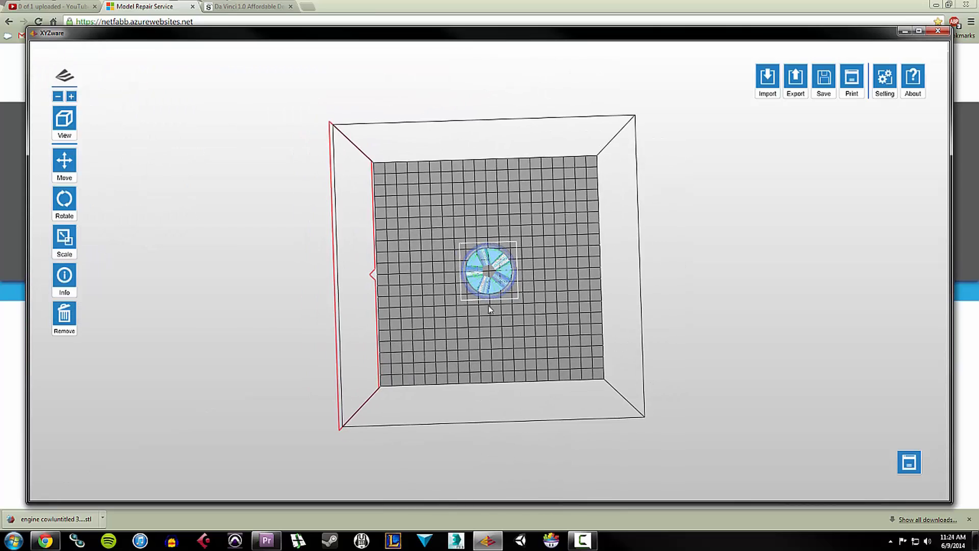
scroll(497, 387, up, 5)
scroll(499, 383, up, 8)
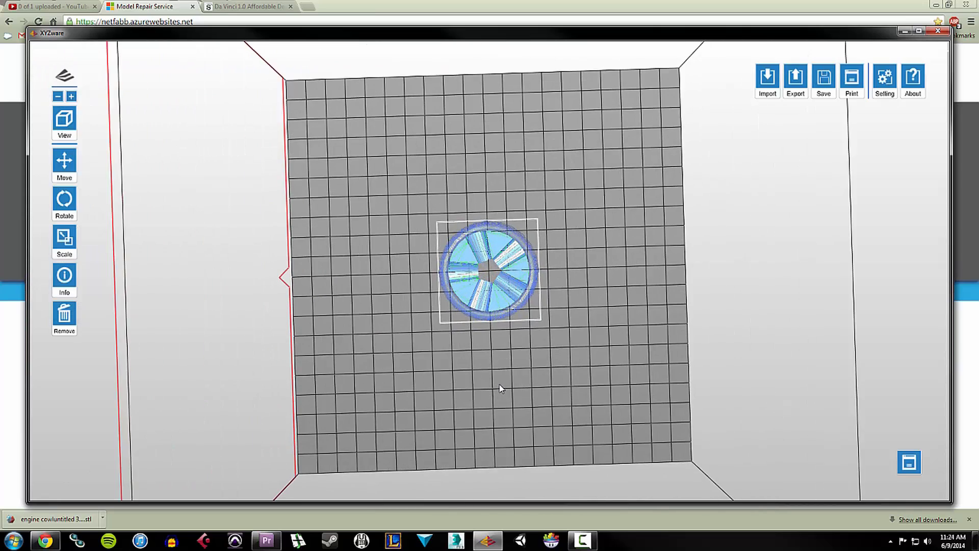
click(500, 384)
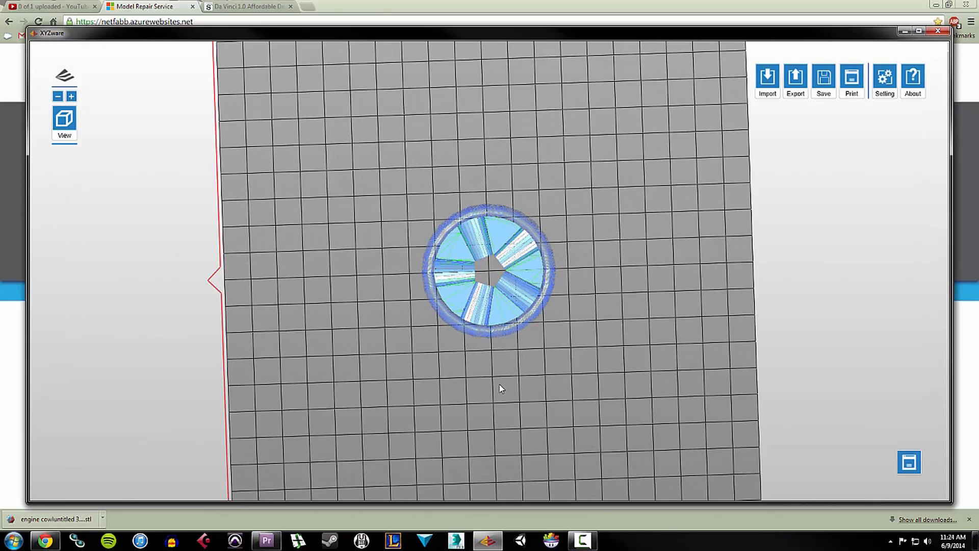
click(496, 314)
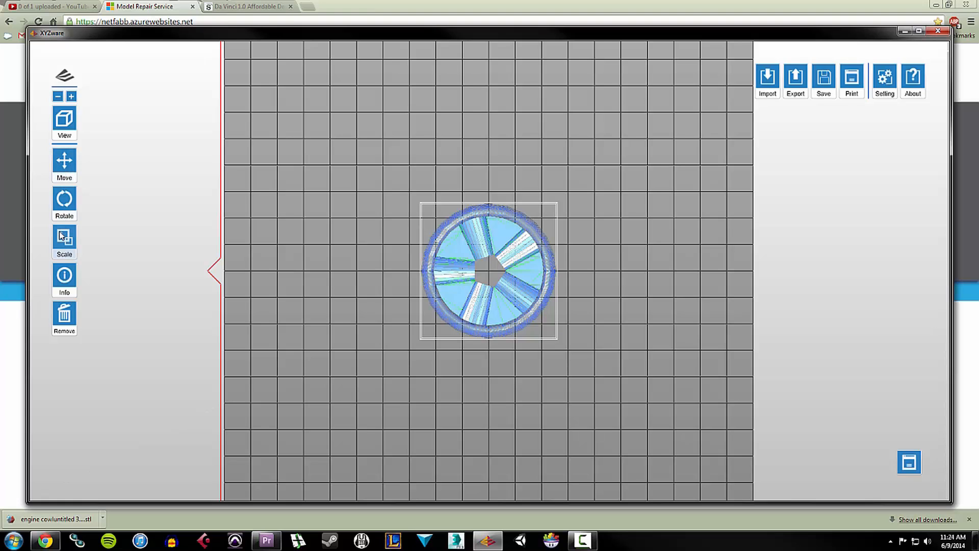
Step: Check the model's volume and 50.80 × 50.80 × 6.85 mm size, close the details, and reselect it
click(64, 278)
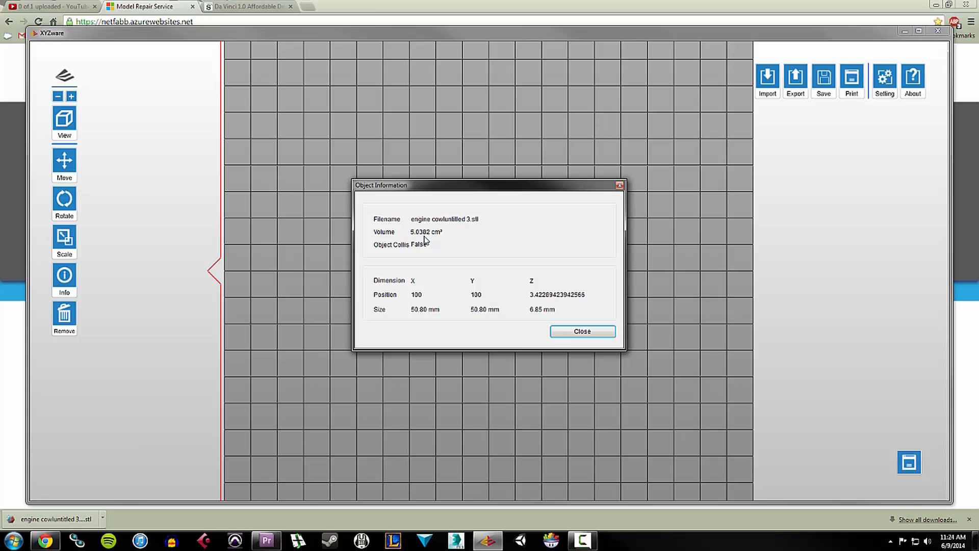
click(585, 332)
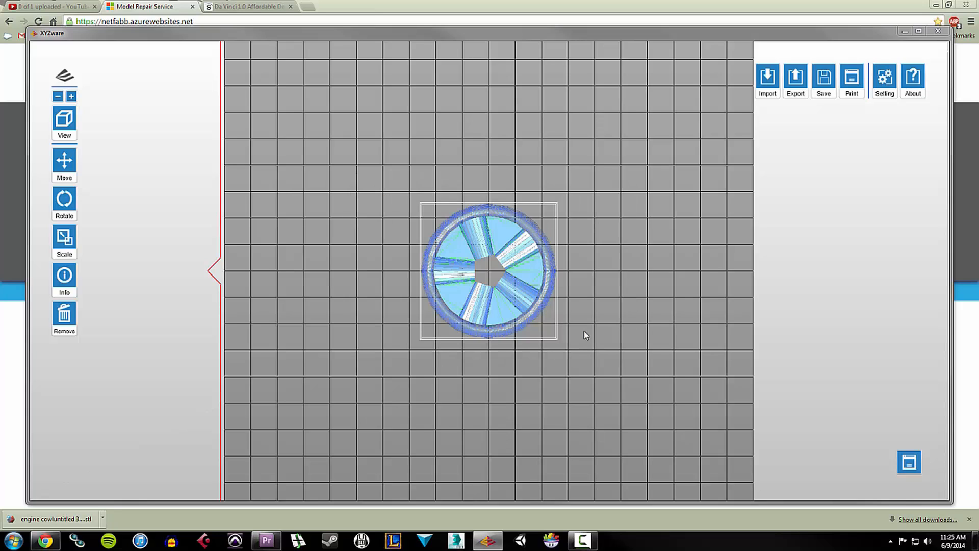
click(577, 330)
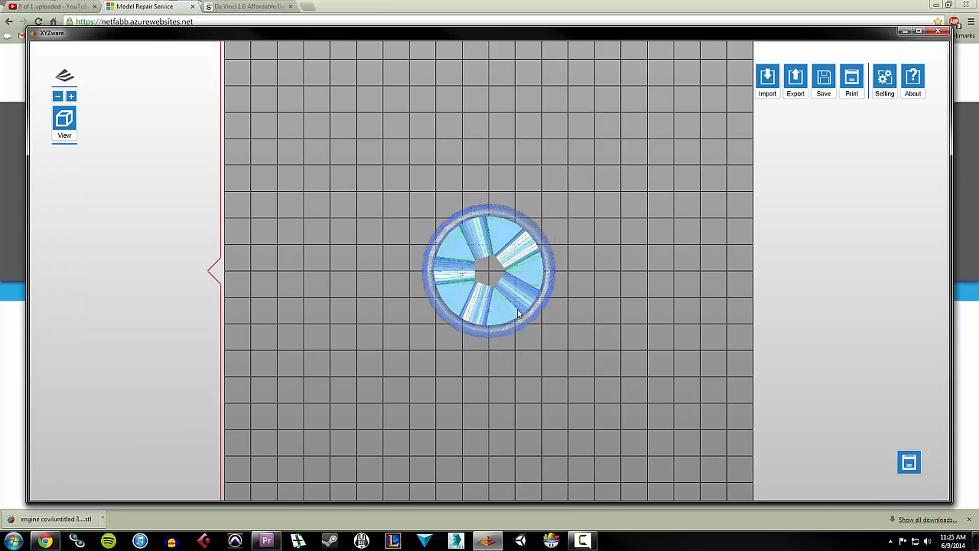
click(518, 313)
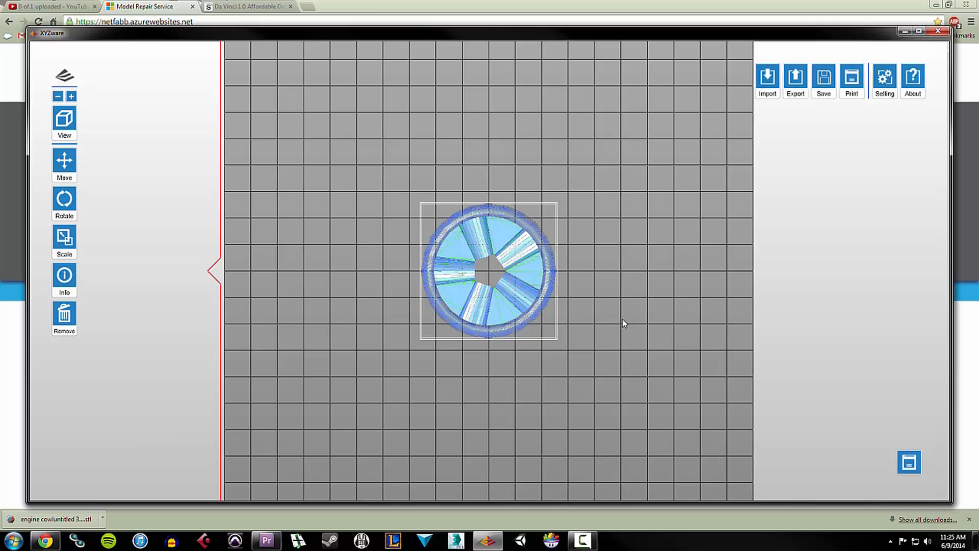
Step: Slice the propeller at Excellent quality with Solid 3D density and Thick shells
click(849, 87)
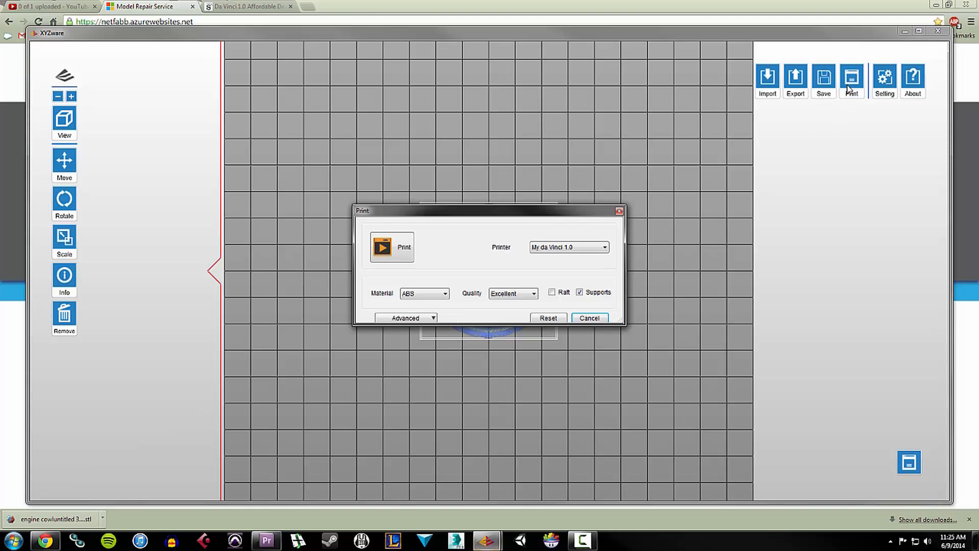
click(402, 318)
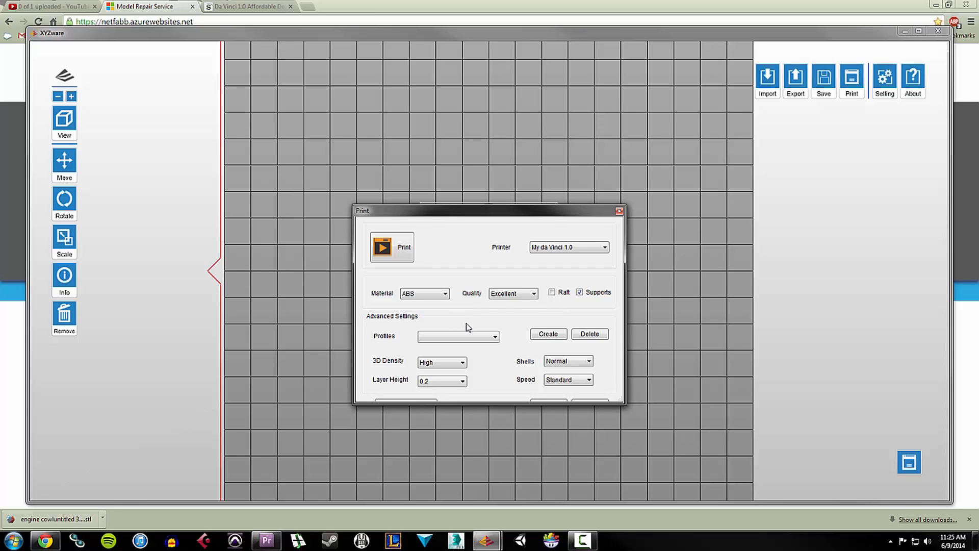
click(504, 294)
click(502, 295)
click(447, 364)
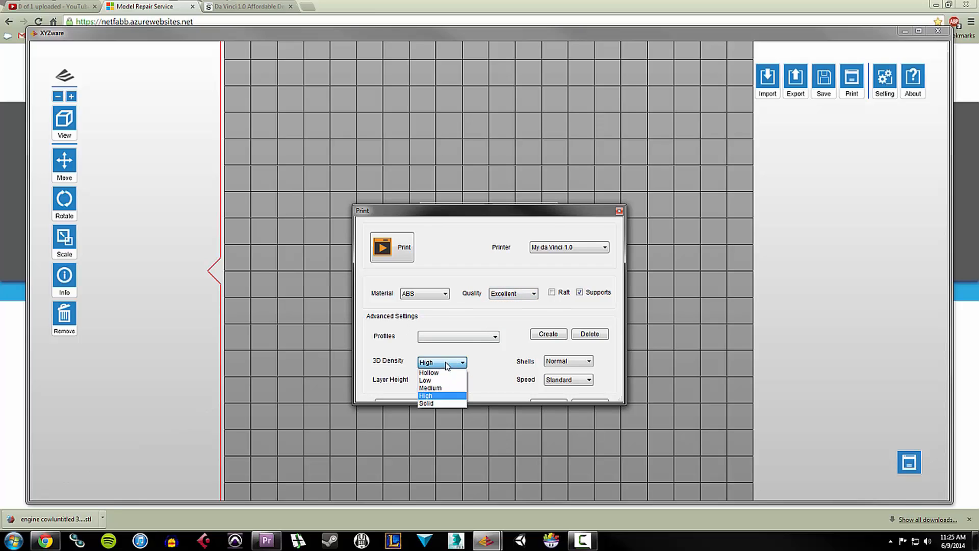
click(441, 362)
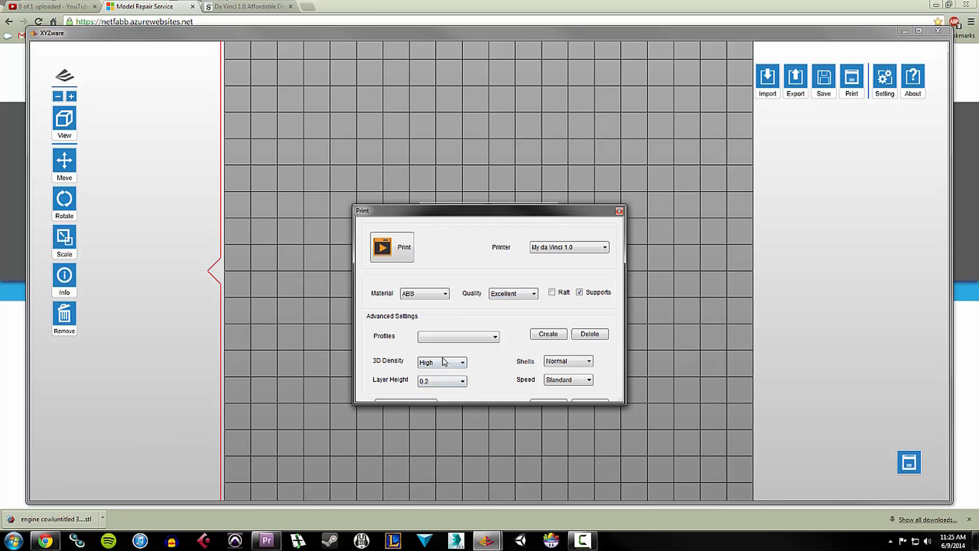
click(442, 362)
click(439, 403)
click(569, 364)
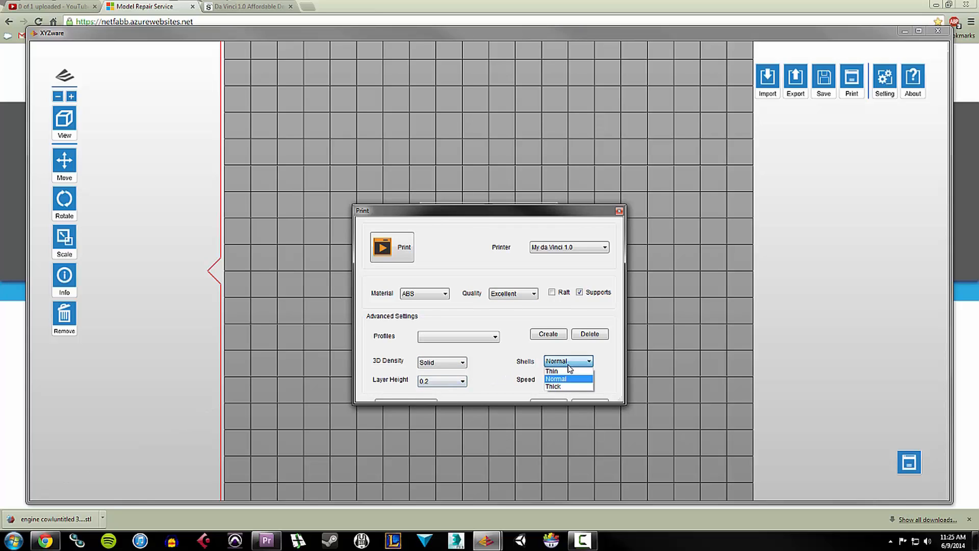
click(566, 386)
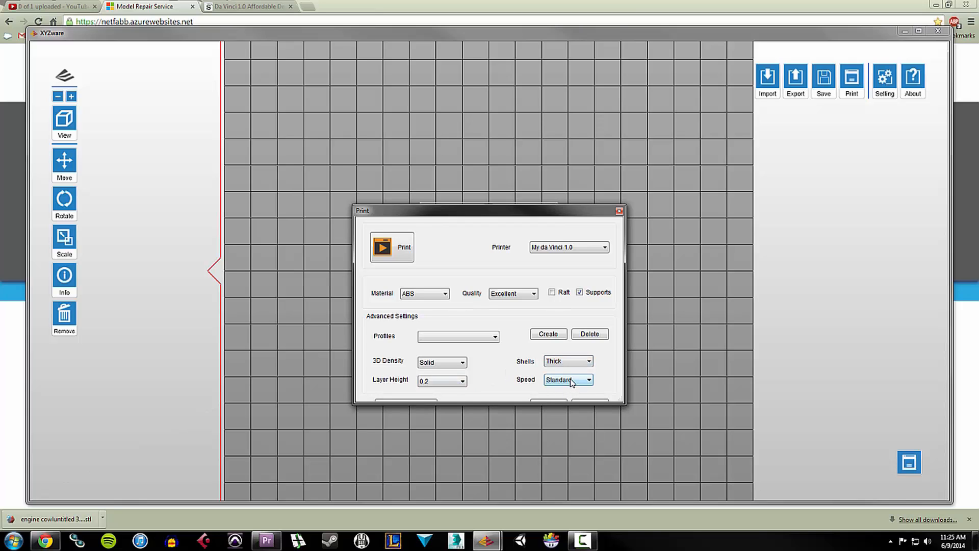
click(397, 244)
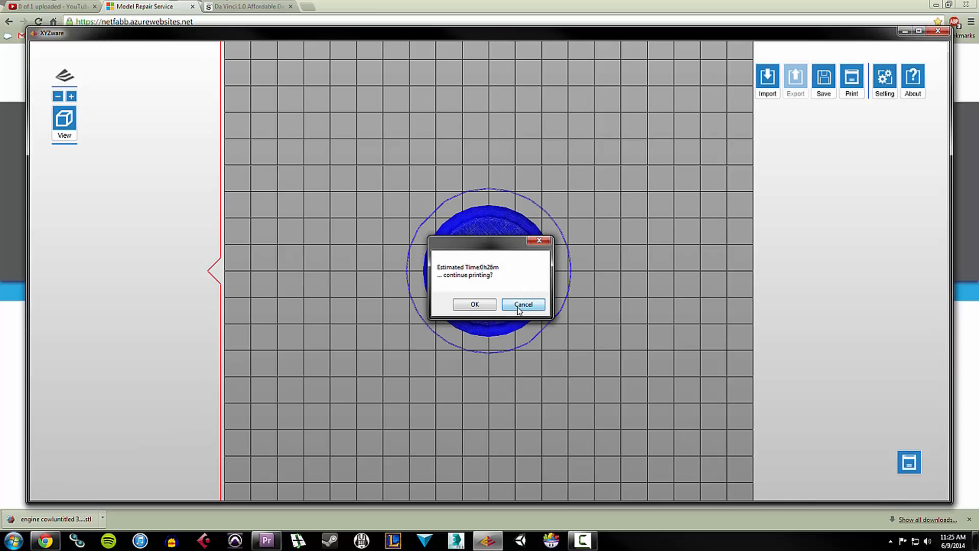
Step: Dismiss the print-time prompt, inspect the bladeless sliced ring, and return to the netfabb page
click(522, 304)
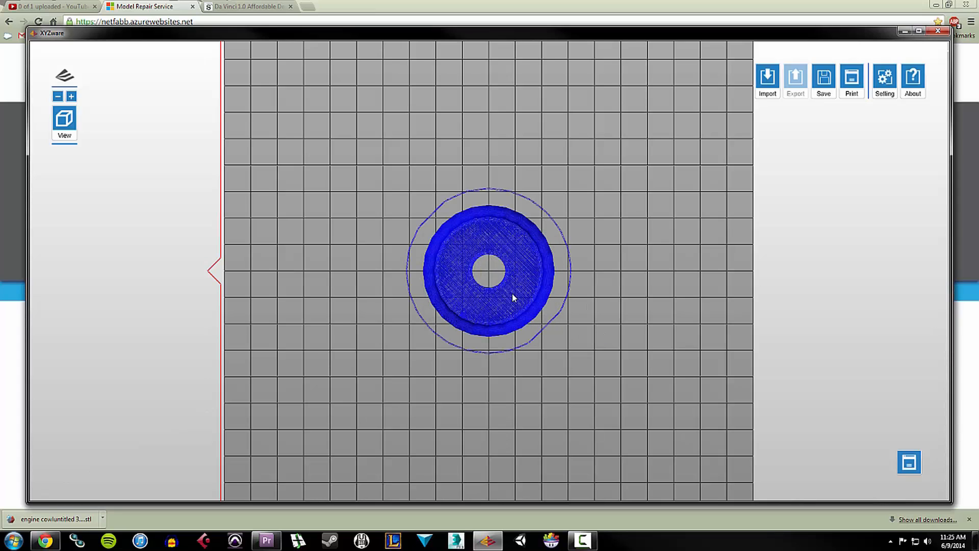
drag(553, 327, 502, 320)
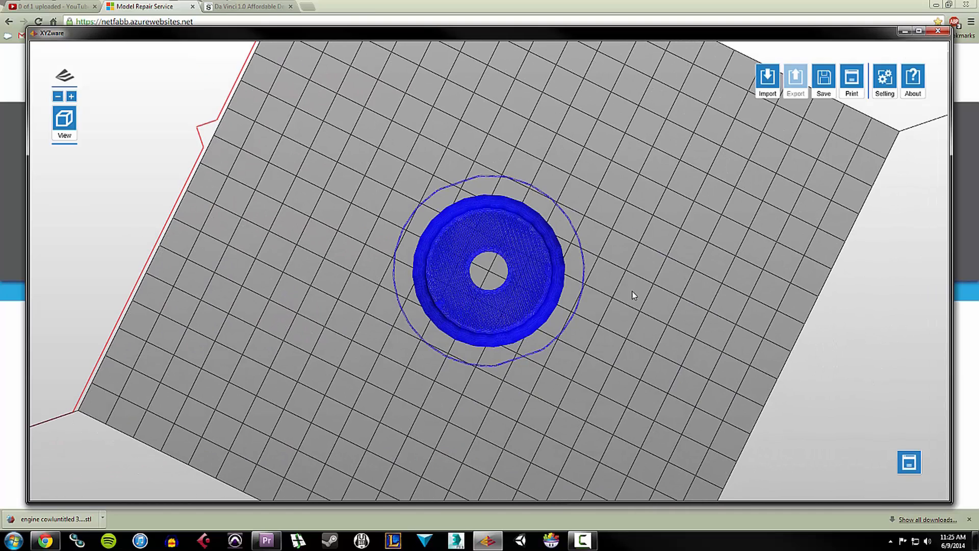
drag(534, 267, 616, 333)
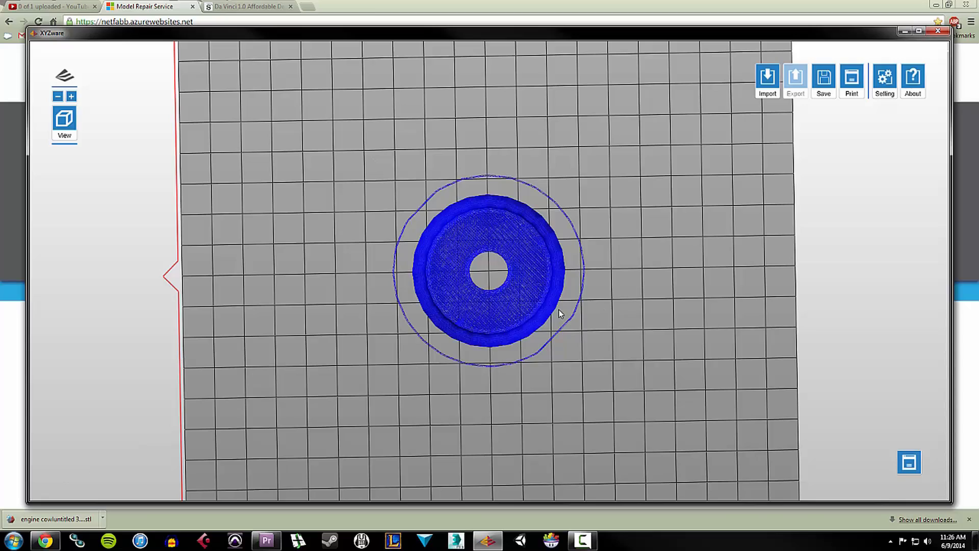
drag(640, 315, 623, 304)
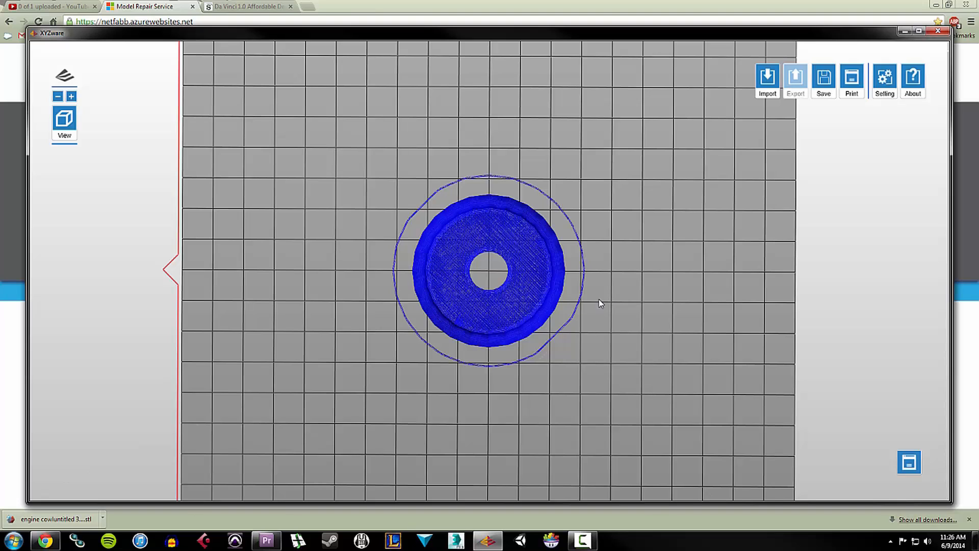
click(1, 391)
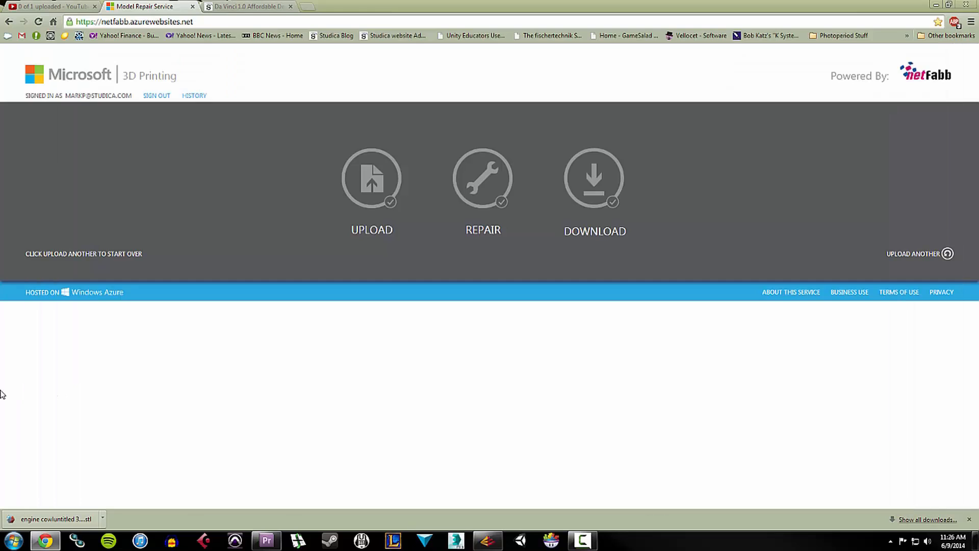
Step: Highlight the repair site's full web address in the browser's address bar
click(123, 23)
click(124, 23)
double_click(121, 23)
drag(102, 23, 210, 23)
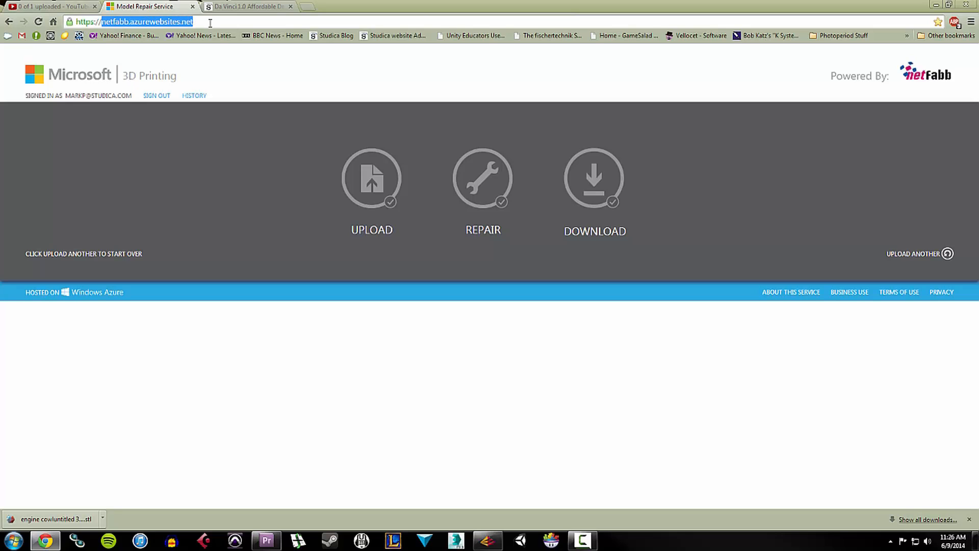
click(210, 23)
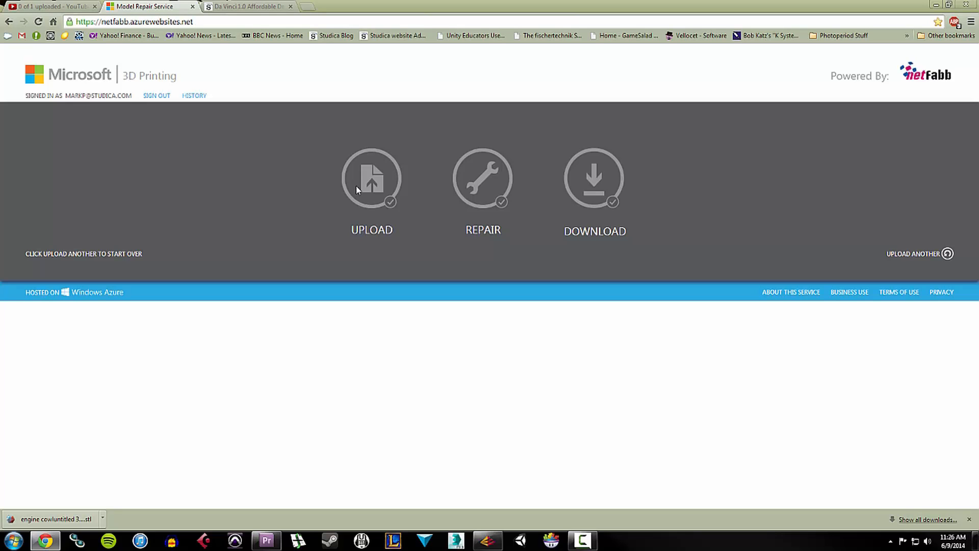
Step: Upload engine cowluntitled 3.stl to netfabb for repair and download the fixed copy
click(898, 255)
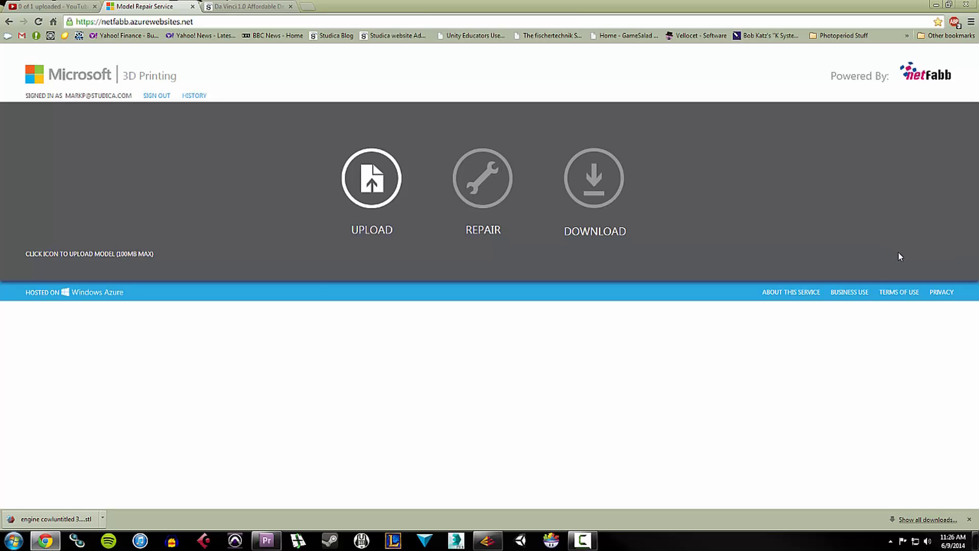
click(366, 208)
scroll(196, 182, down, 3)
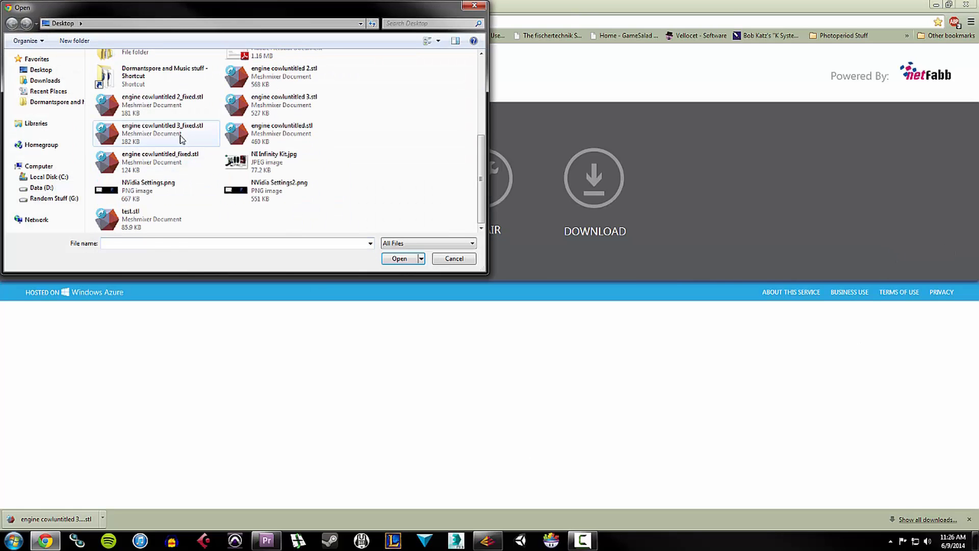
click(310, 105)
double_click(306, 127)
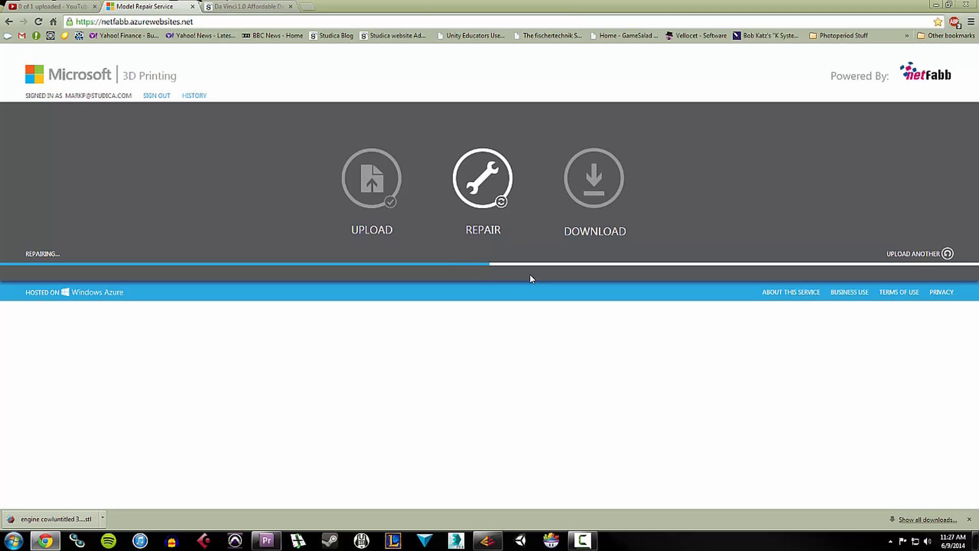
click(598, 205)
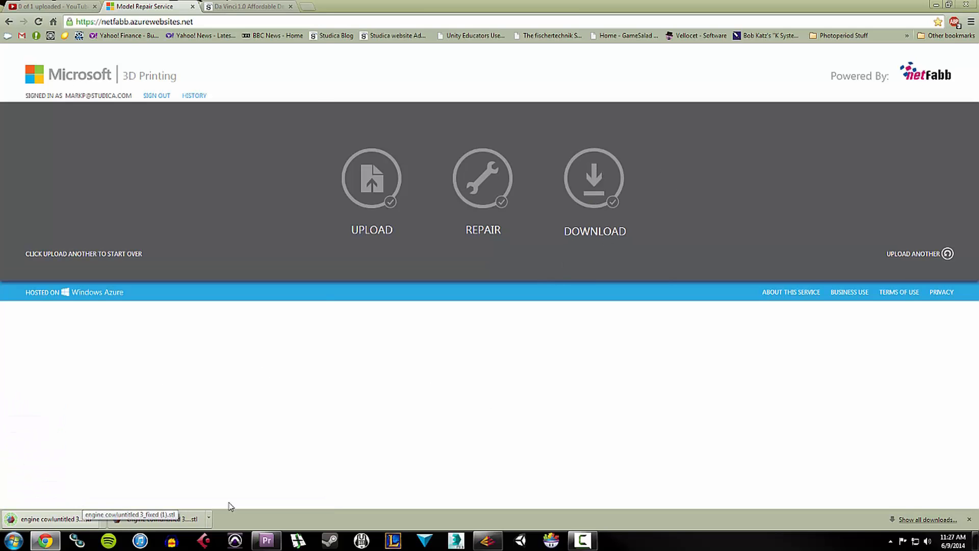
Step: Import the repaired _fixed propeller ring STL, select it, and bring up its Print settings
click(51, 518)
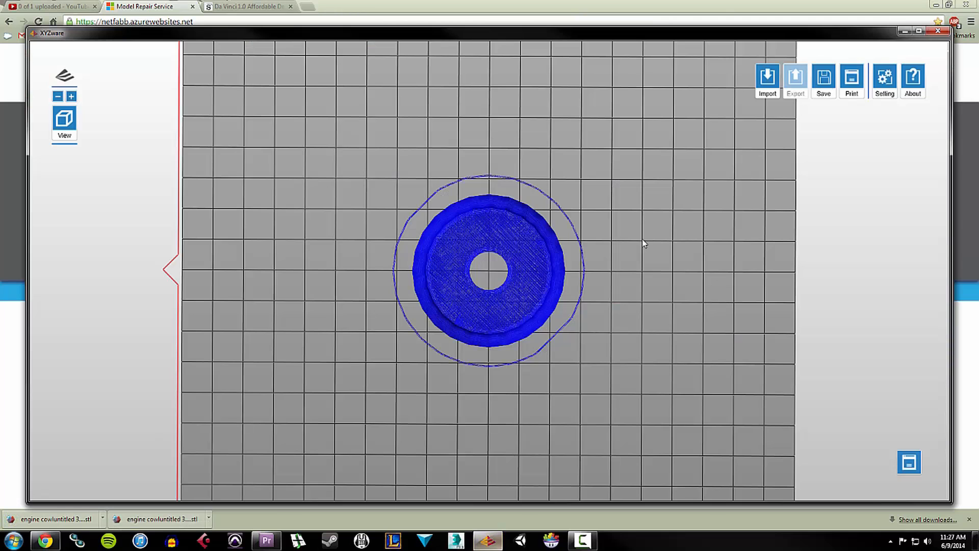
click(766, 81)
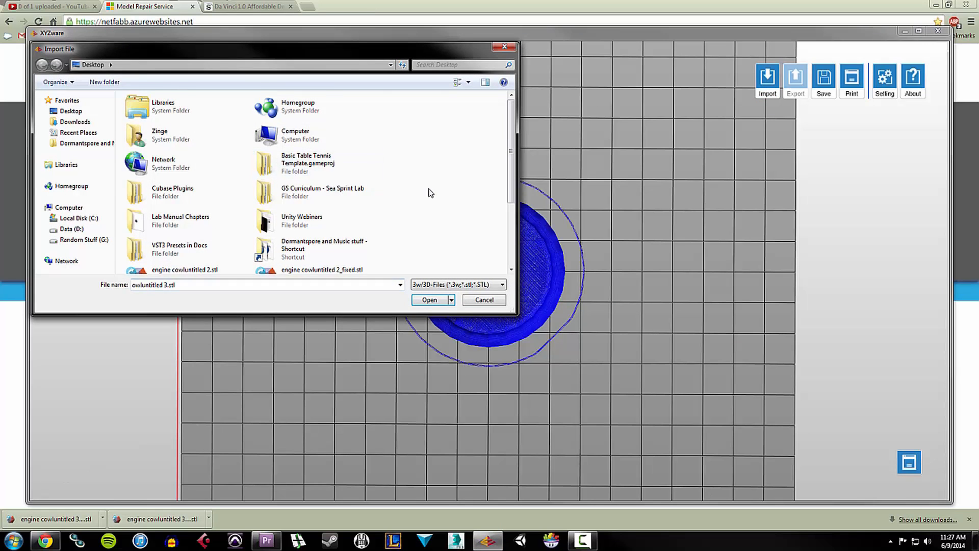
double_click(355, 220)
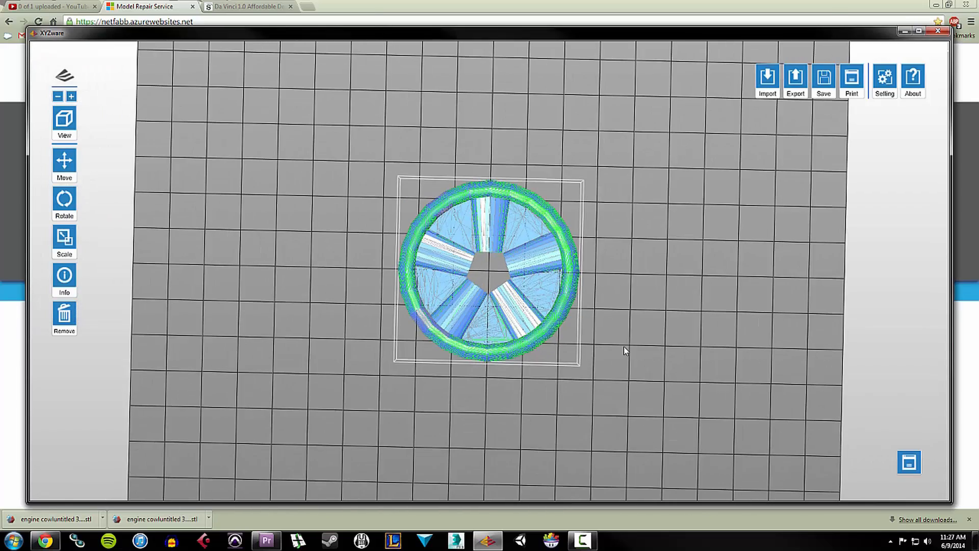
click(632, 335)
click(547, 326)
click(852, 81)
Step: Try the density and shell options, settle on High density and Normal shells, and slice
click(429, 318)
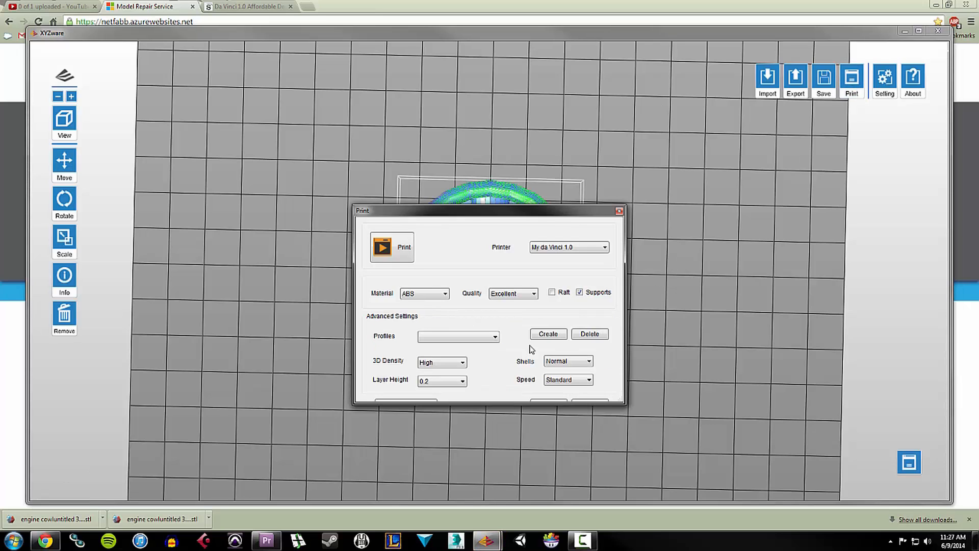
click(462, 361)
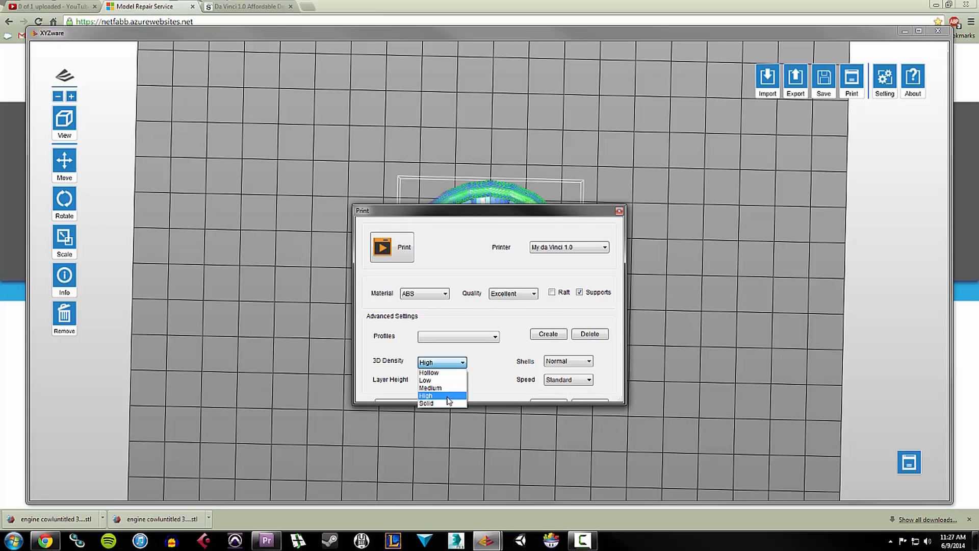
click(442, 396)
click(582, 361)
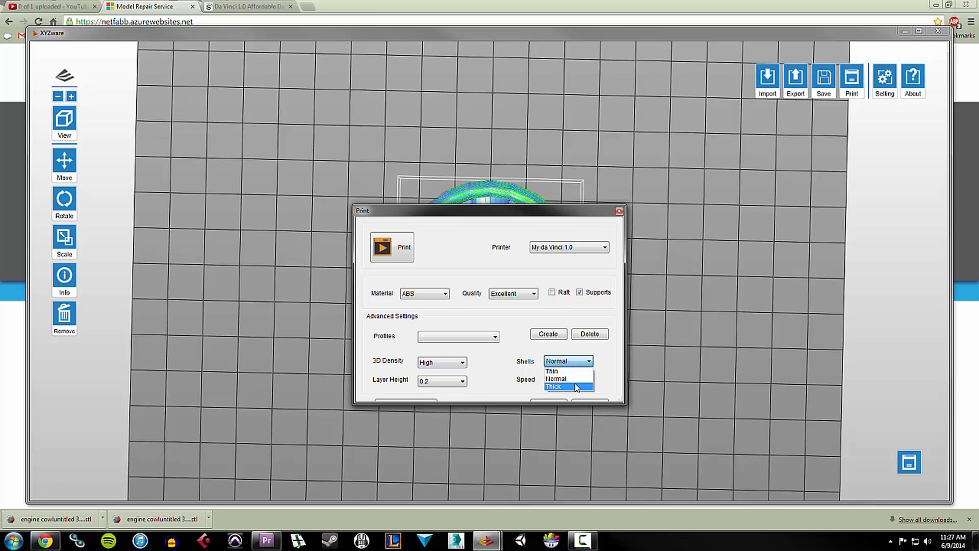
click(559, 378)
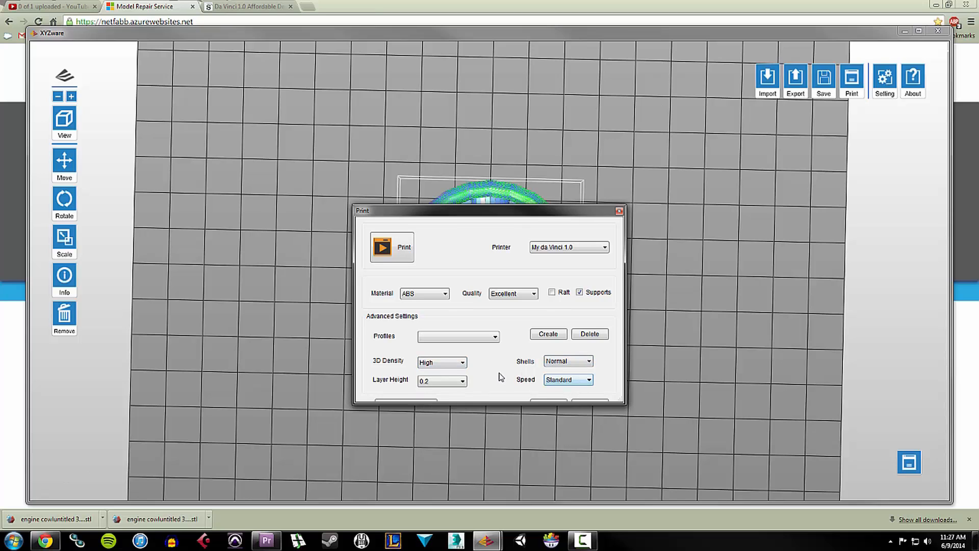
click(457, 369)
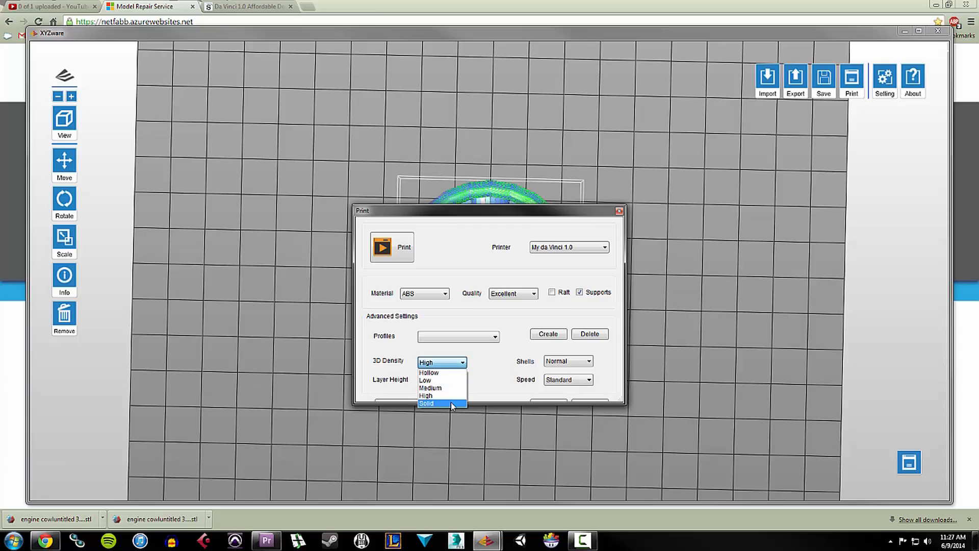
click(466, 402)
click(581, 361)
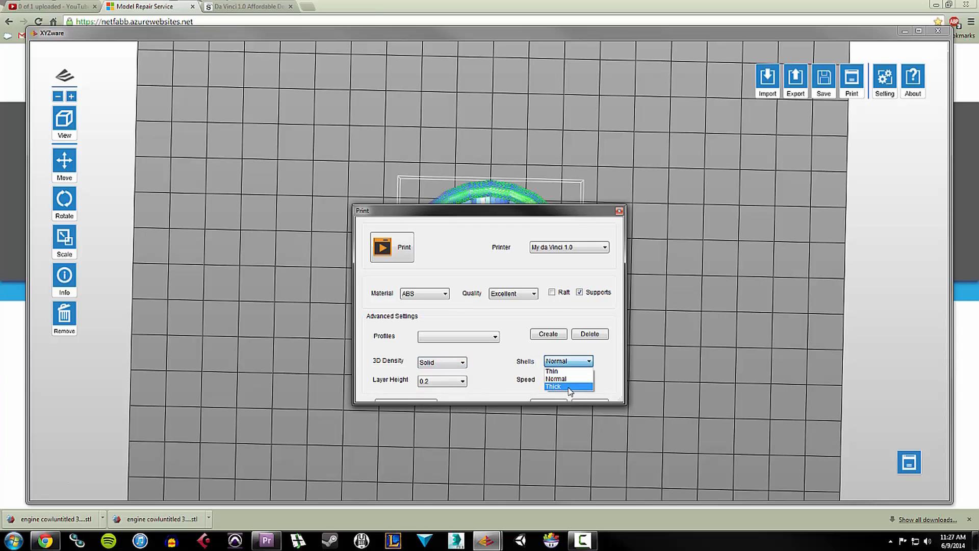
click(561, 379)
click(439, 363)
click(439, 400)
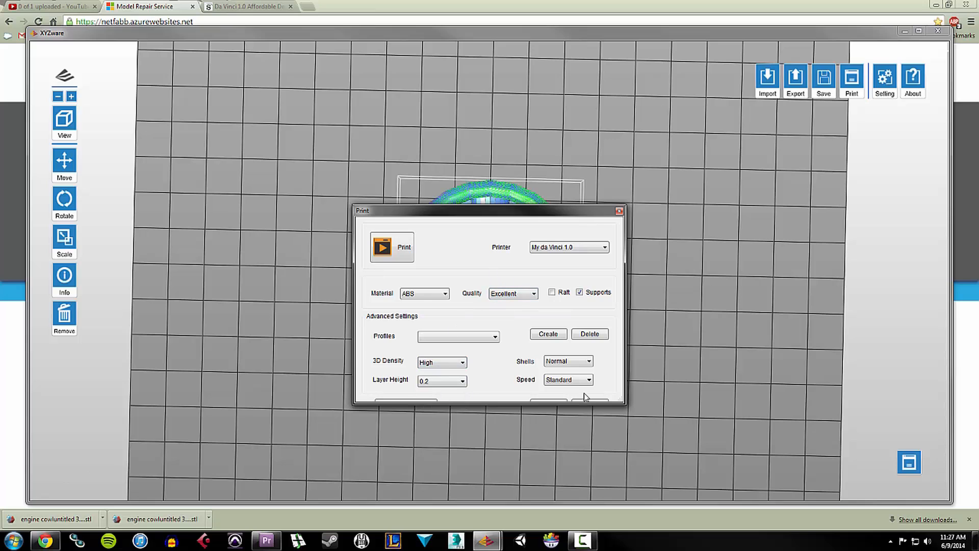
click(403, 249)
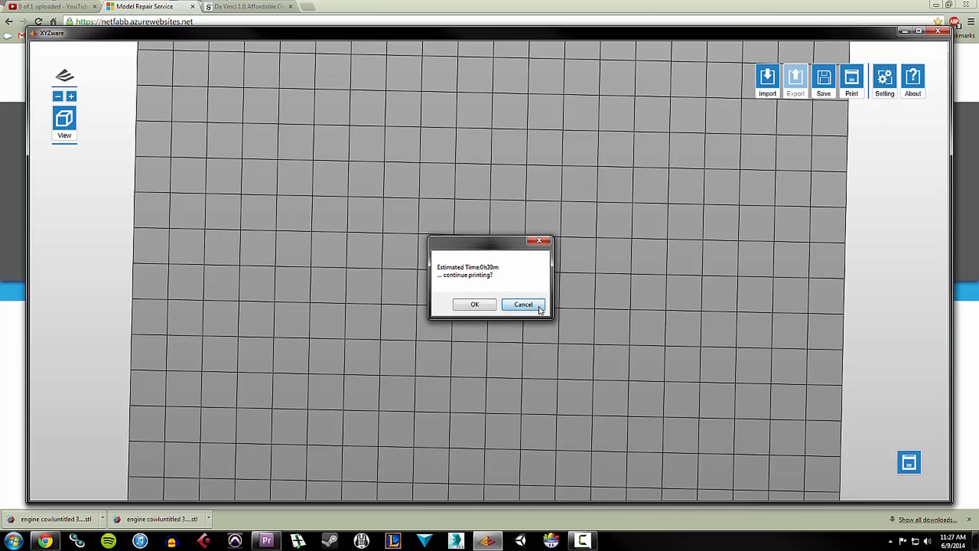
Step: Inspect the sliced ring's blades up close, then send the 0h30m job to the printer
click(536, 306)
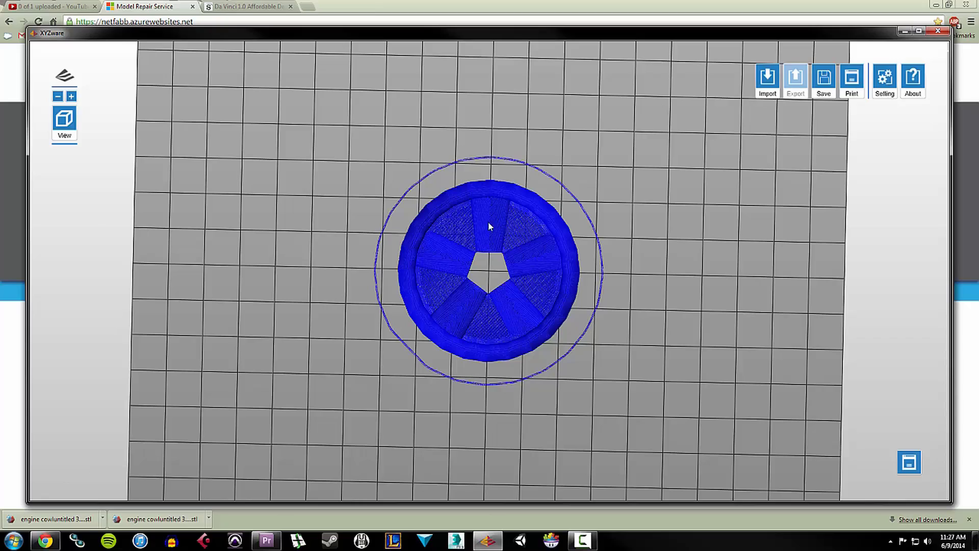
scroll(505, 306, up, 10)
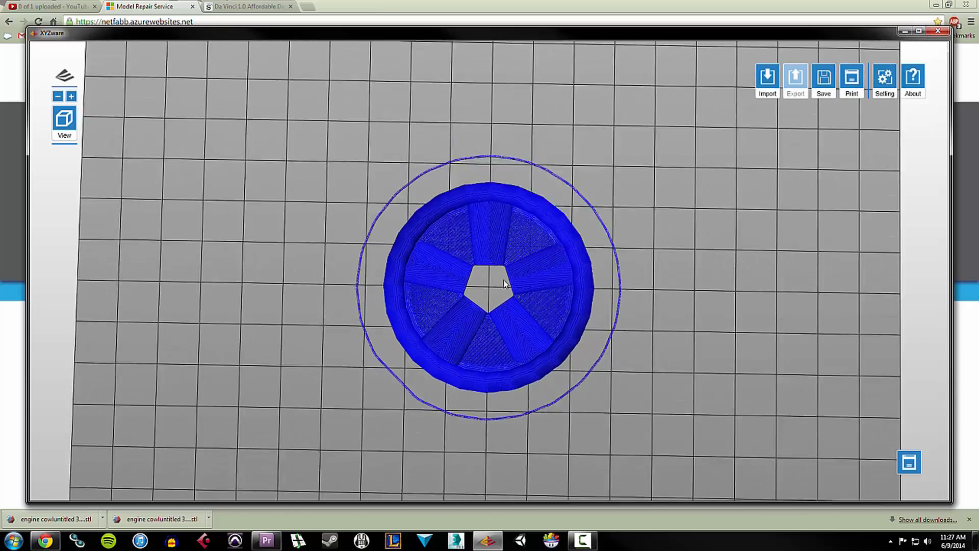
scroll(538, 191, down, 6)
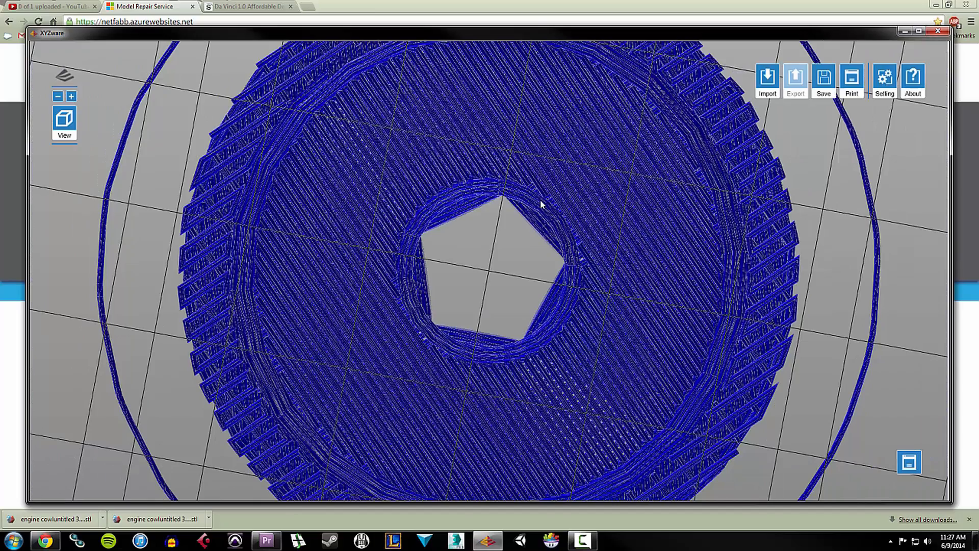
drag(542, 204, 513, 242)
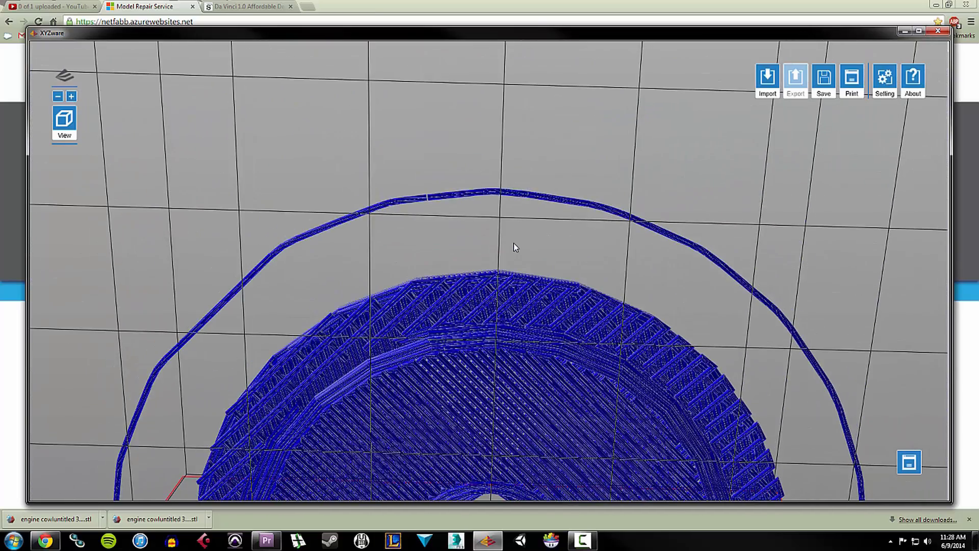
scroll(550, 209, down, 5)
scroll(551, 193, up, 5)
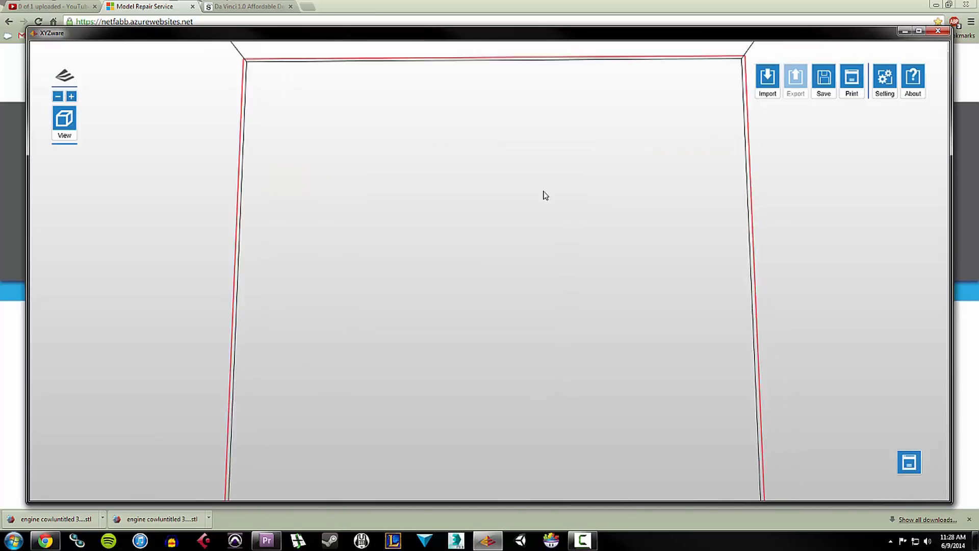
scroll(561, 214, down, 6)
click(853, 86)
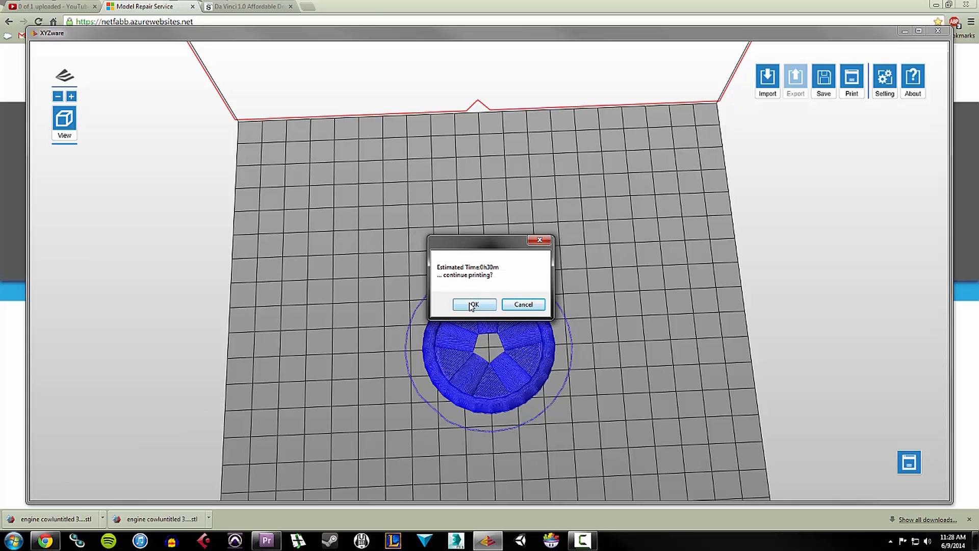
click(520, 306)
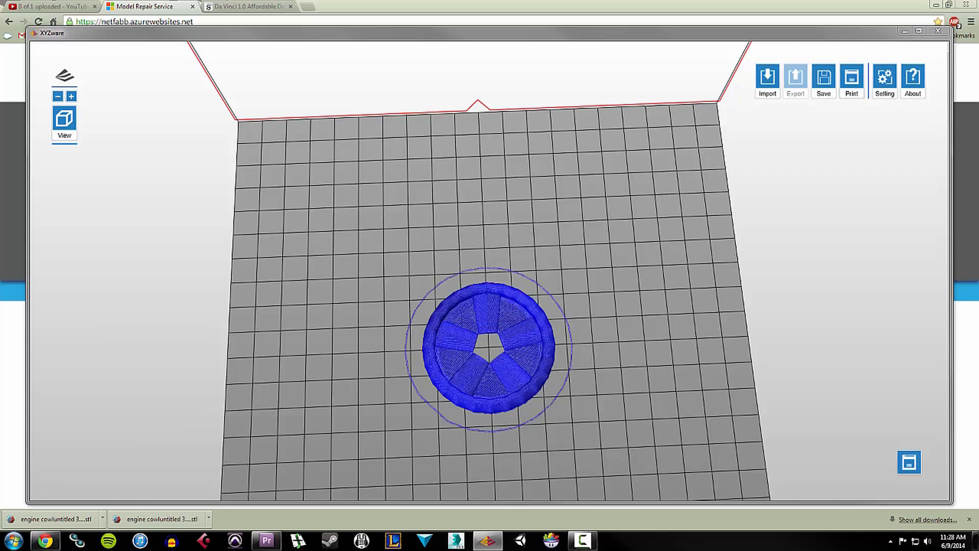